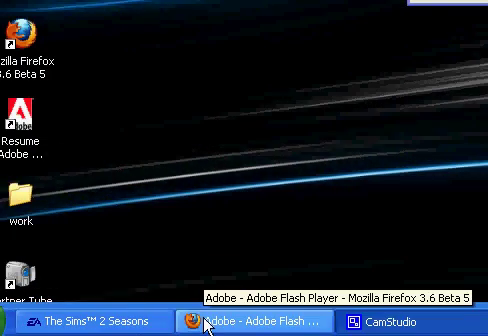
Bring back the Firefox window showing the Flash Player 10.0.42.34 install page and select its address.
{"action": "left_click", "coordinate": [193, 321]}
{"action": "scroll", "coordinate": [240, 180], "scroll_direction": "up", "scroll_amount": 5}
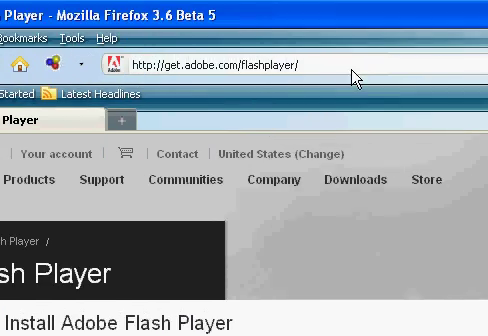
{"action": "left_click", "coordinate": [300, 65]}
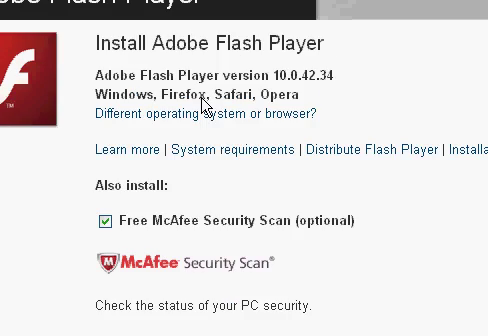
{"action": "scroll", "coordinate": [203, 243], "scroll_direction": "down", "scroll_amount": 3}
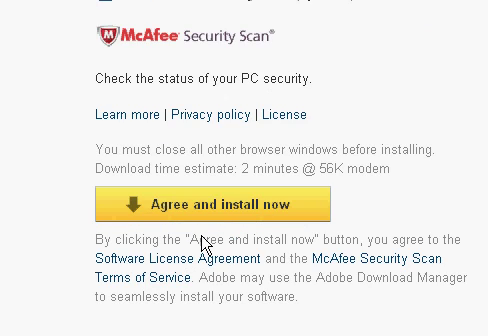
{"action": "scroll", "coordinate": [203, 243], "scroll_direction": "up", "scroll_amount": 3}
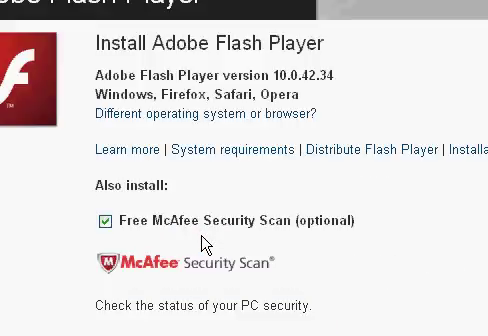
{"action": "scroll", "coordinate": [203, 243], "scroll_direction": "down", "scroll_amount": 3}
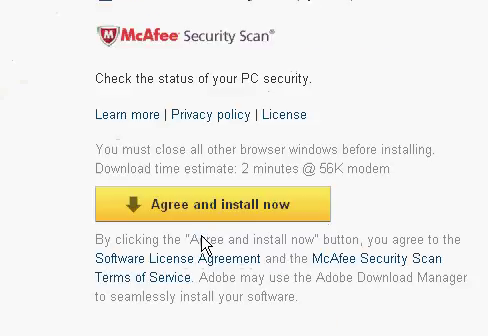
{"action": "scroll", "coordinate": [203, 243], "scroll_direction": "up", "scroll_amount": 2}
{"action": "scroll", "coordinate": [225, 107], "scroll_direction": "up", "scroll_amount": 3}
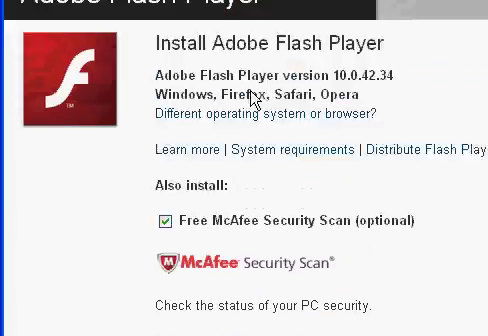
{"action": "scroll", "coordinate": [290, 230], "scroll_direction": "down", "scroll_amount": 5}
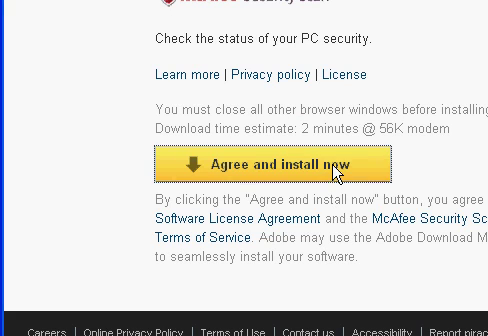